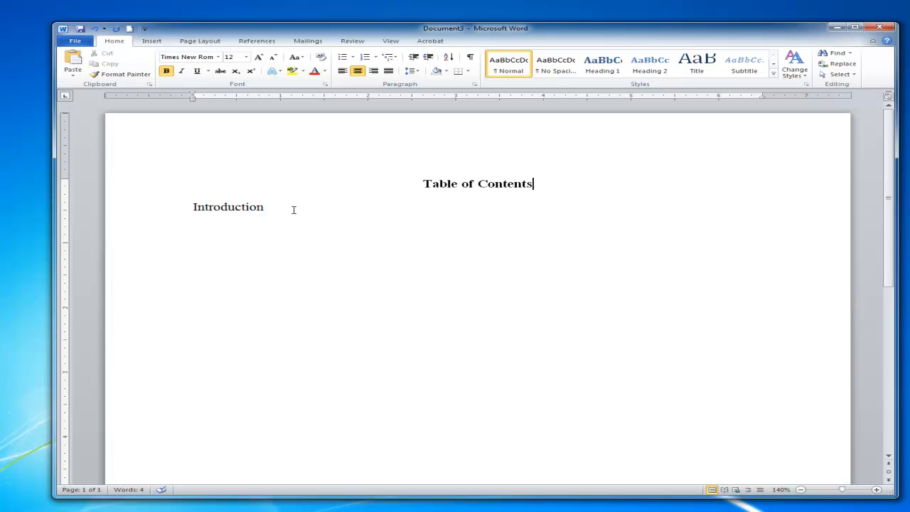
Step: Add a row of manually entered dots after "Introduction", ending with page number 4
{"action": "left_click", "coordinate": [273, 207]}
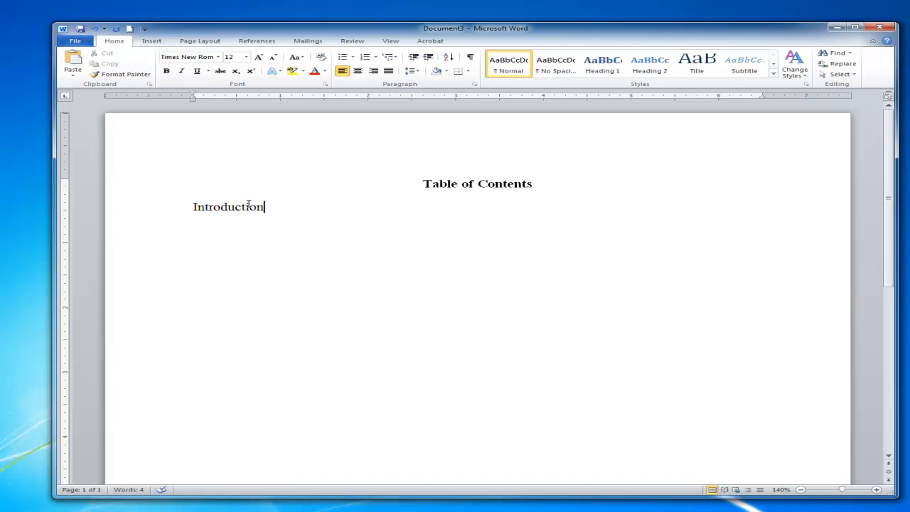
{"action": "type", "text": "..."}
{"action": "type", "text": "..................."}
{"action": "type", "text": "...................."}
{"action": "type", "text": "..................."}
{"action": "type", "text": "......"}
{"action": "type", "text": "4"}
Step: Add a "Chapter 1" line below Introduction with manually entered dots and page number 25
{"action": "key", "text": "Return"}
{"action": "type", "text": "Chapter 1............................"}
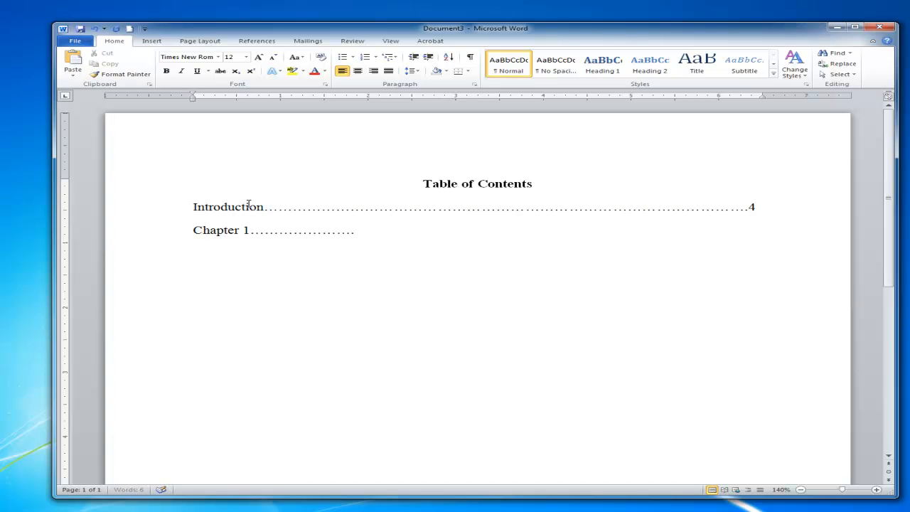
{"action": "type", "text": ".............................................................................."}
{"action": "key", "text": "BackSpace"}
{"action": "key", "text": "BackSpace"}
{"action": "key", "text": "BackSpace"}
{"action": "key", "text": "BackSpace"}
{"action": "type", "text": "25"}
Step: Change the chapter number to 12 and remove surplus dots so the entry fits on one line
{"action": "left_click", "coordinate": [246, 230]}
{"action": "type", "text": "2"}
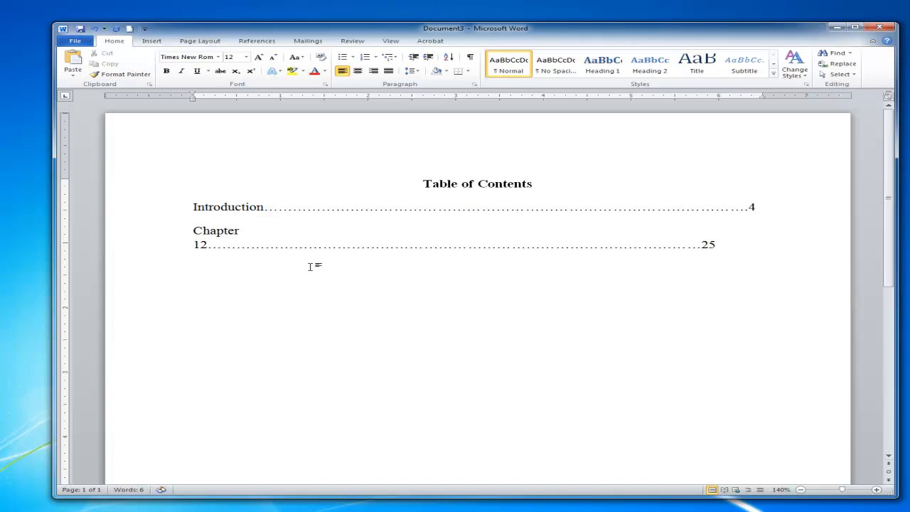
{"action": "left_click", "coordinate": [409, 246]}
{"action": "key", "text": "BackSpace"}
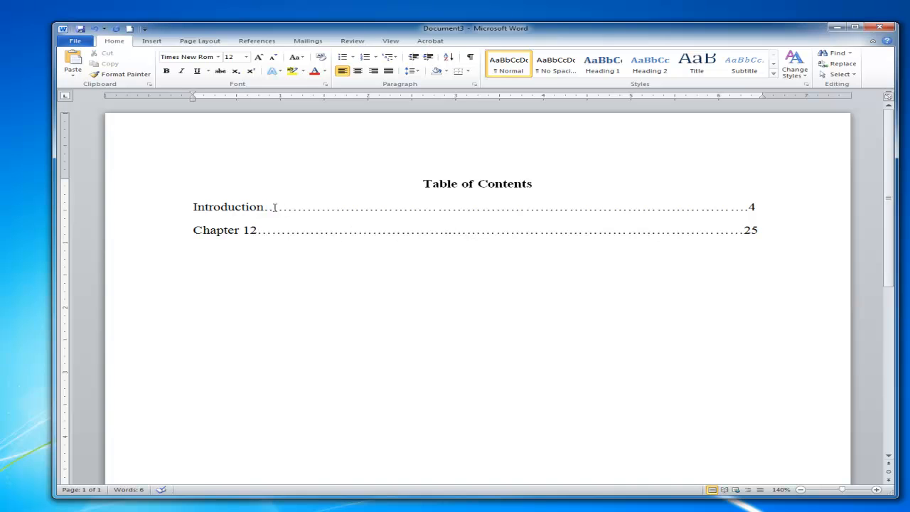
Step: Delete the dots and page number after "Introduction" together with the whole Chapter 12 line
{"action": "left_click_drag", "start_coordinate": [264, 208], "coordinate": [620, 247]}
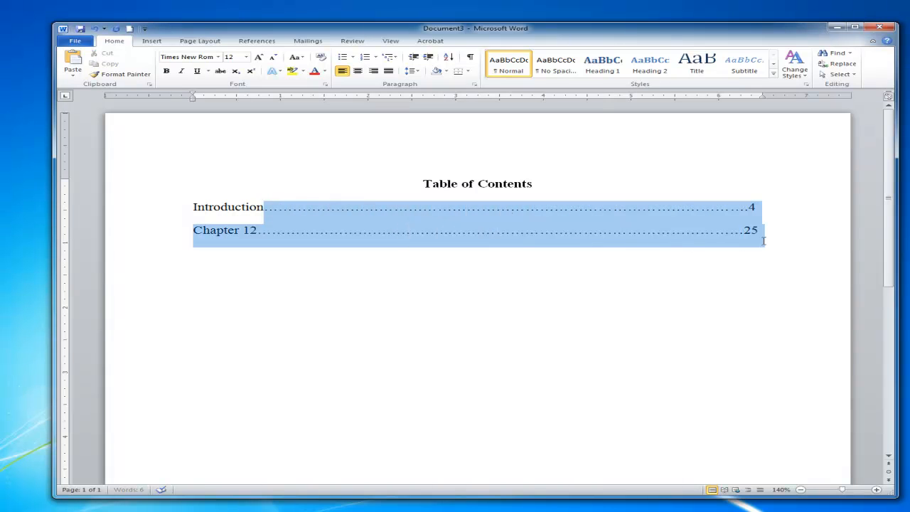
{"action": "key", "text": "Delete"}
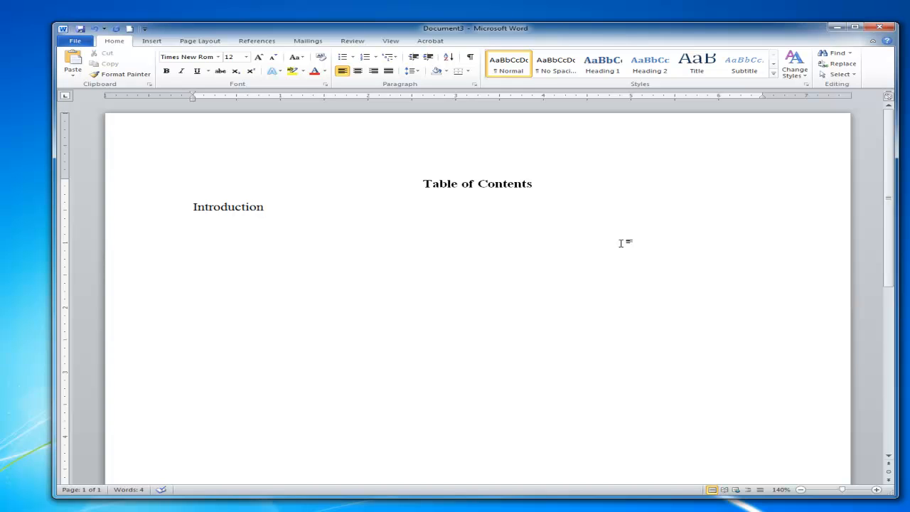
Step: Place a right-aligned tab stop at about 6.44" on the Introduction line, just inside the right margin
{"action": "left_click", "coordinate": [165, 211]}
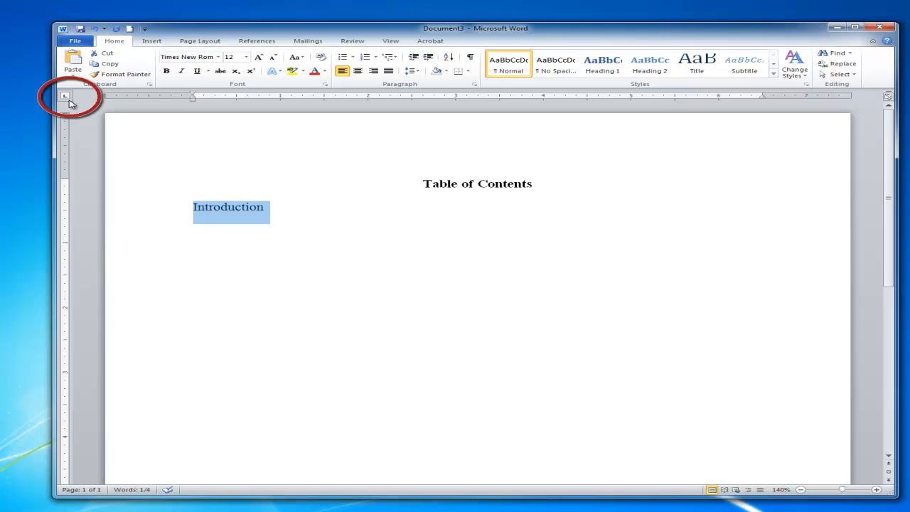
{"action": "left_click", "coordinate": [65, 97]}
{"action": "left_click", "coordinate": [66, 96]}
{"action": "left_click", "coordinate": [67, 97]}
{"action": "left_click", "coordinate": [67, 97]}
{"action": "left_click", "coordinate": [67, 98]}
{"action": "left_click", "coordinate": [66, 98]}
{"action": "left_click", "coordinate": [69, 99]}
{"action": "left_click", "coordinate": [759, 100]}
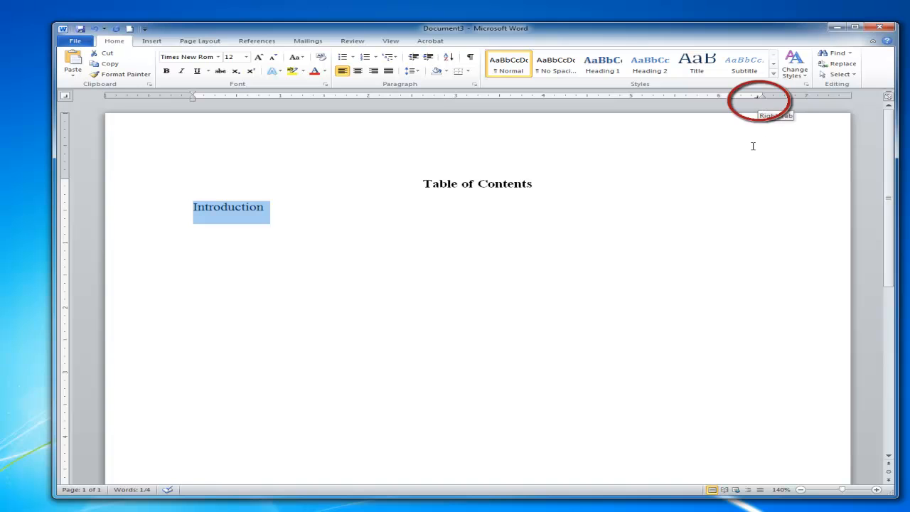
Step: Give the Introduction line's right tab stop the dotted leader, option 2
{"action": "left_click", "coordinate": [266, 208]}
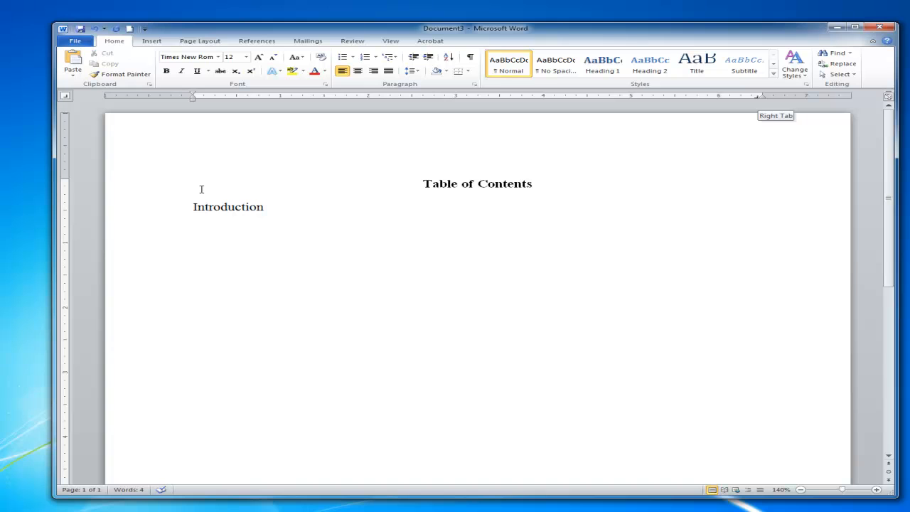
{"action": "double_click", "coordinate": [759, 100]}
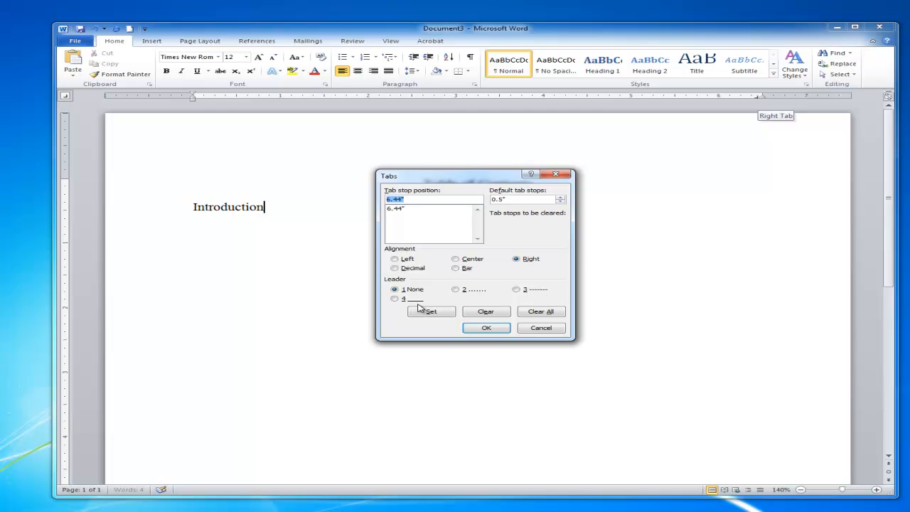
{"action": "left_click", "coordinate": [456, 290]}
{"action": "left_click", "coordinate": [483, 329]}
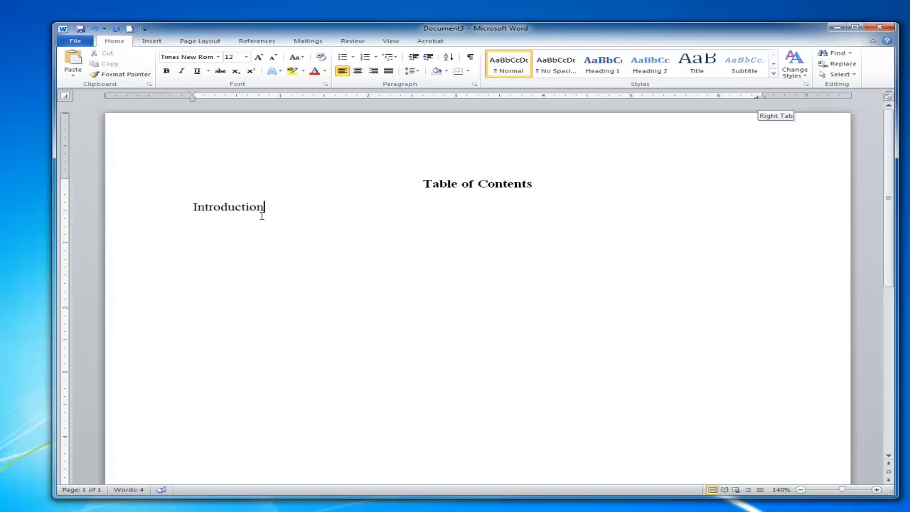
Step: Add tab-aligned page number 4 to the Introduction line and a "Chapter 1" entry with page number 25
{"action": "key", "text": "Tab"}
{"action": "type", "text": "4"}
{"action": "key", "text": "Return"}
{"action": "type", "text": "Chapter 1"}
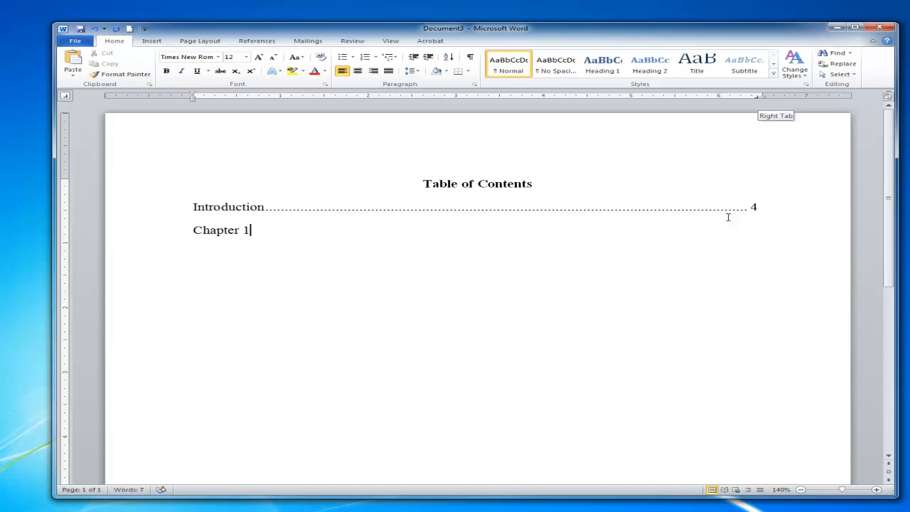
{"action": "key", "text": "Tab"}
{"action": "type", "text": "25"}
Step: Add a "Chapter 2" entry on a new line with tab-aligned page number 197
{"action": "key", "text": "Return"}
{"action": "type", "text": "Chapt"}
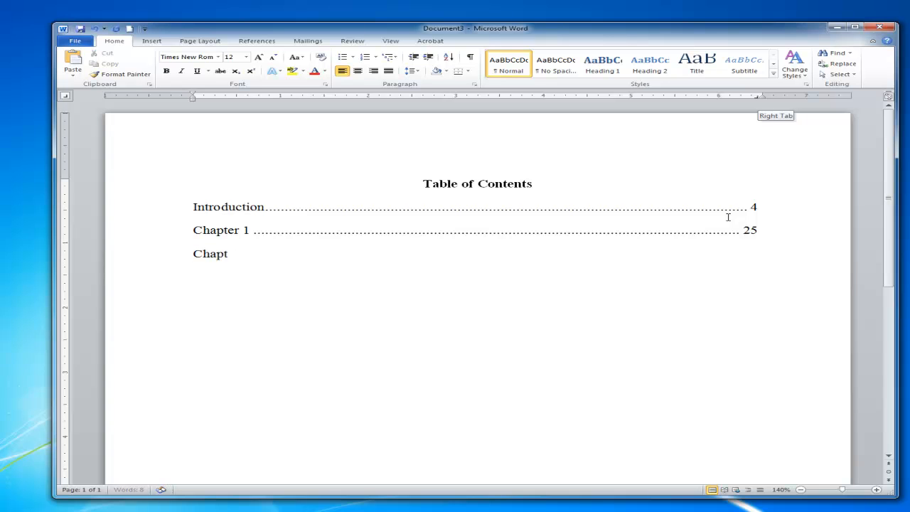
{"action": "type", "text": "er 2"}
{"action": "key", "text": "Tab"}
{"action": "type", "text": "197"}
Step: Insert "The Amazing" in front of "Chapter 1" in the second entry
{"action": "left_click", "coordinate": [195, 230]}
{"action": "type", "text": "The Am"}
{"action": "type", "text": "azing"}
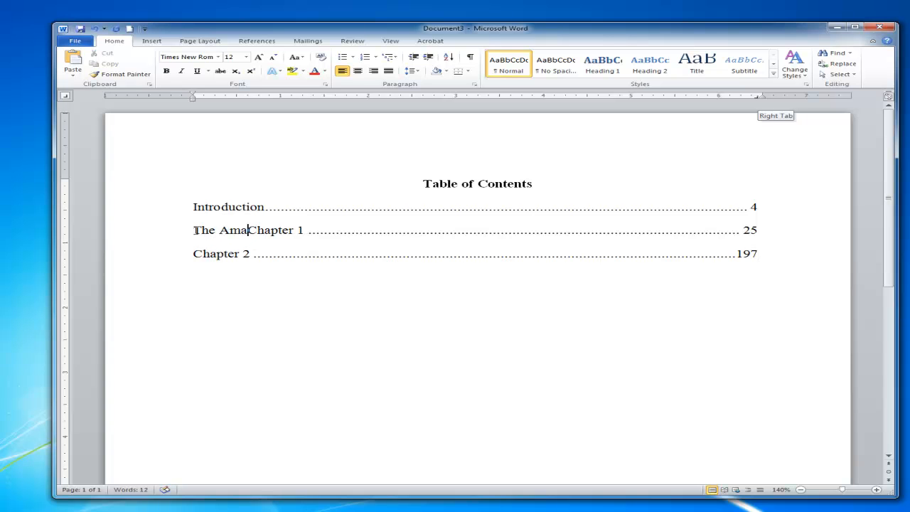